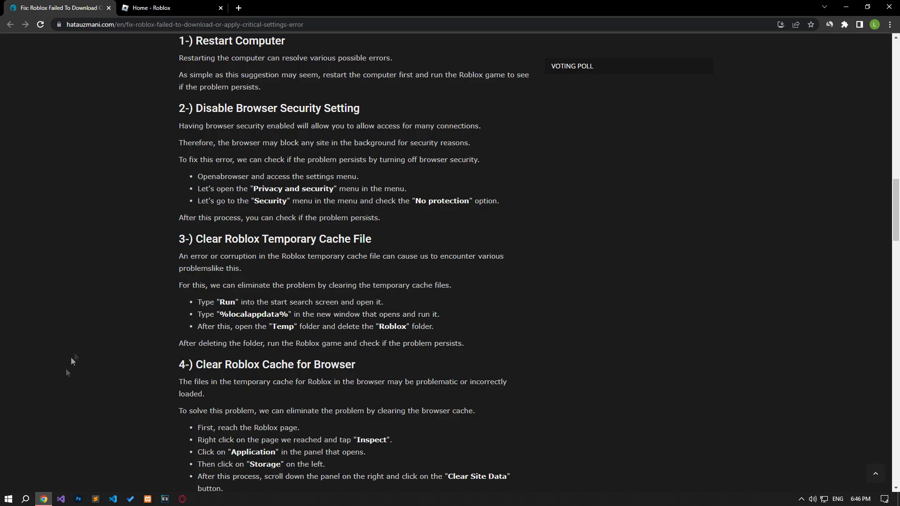
{"action": "left_click", "coordinate": [8, 499]}
{"action": "left_click", "coordinate": [12, 482]}
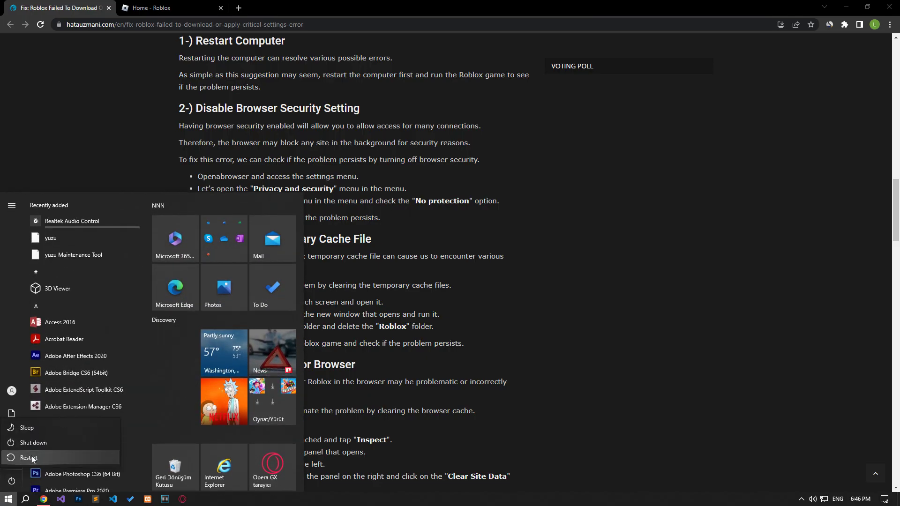
{"action": "left_click", "coordinate": [162, 157]}
{"action": "scroll", "coordinate": [162, 158], "scroll_direction": "down", "scroll_amount": 1}
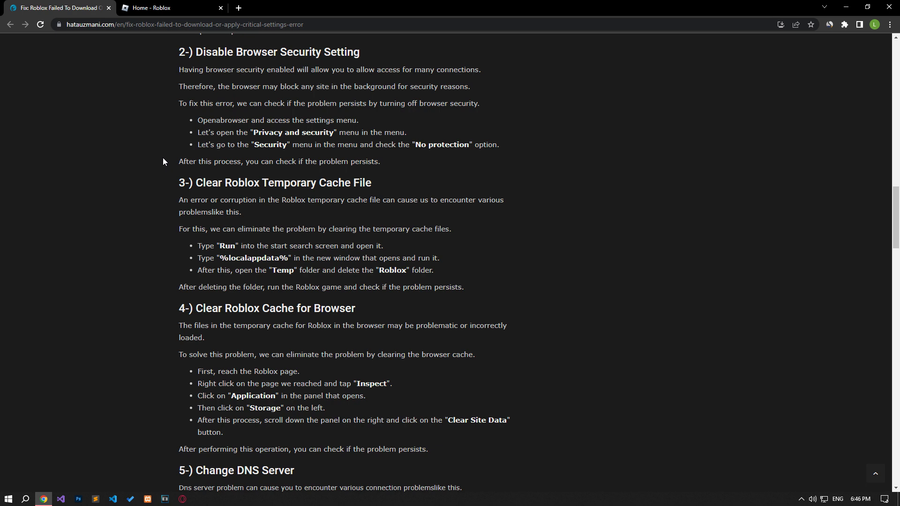
Review Chrome's Privacy and security > Security page, where Safe Browsing is at No protection.
{"action": "left_click", "coordinate": [890, 24]}
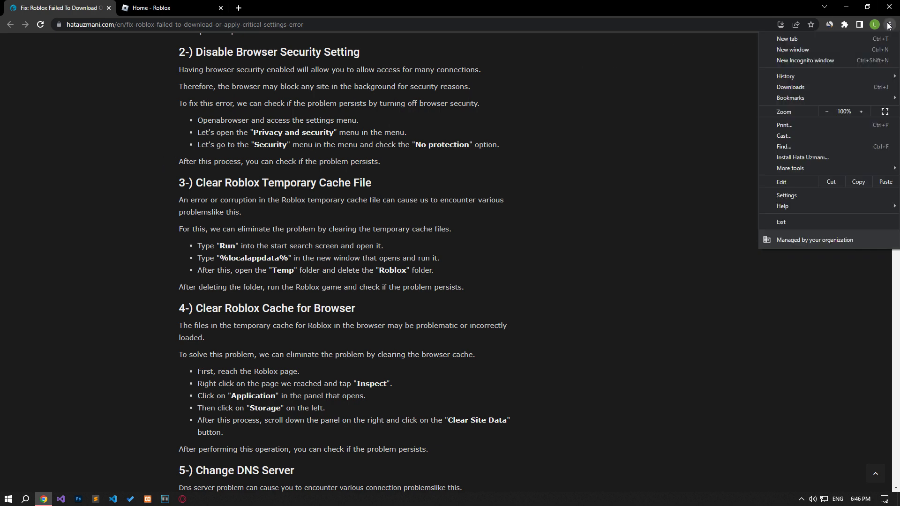
{"action": "left_click", "coordinate": [798, 194]}
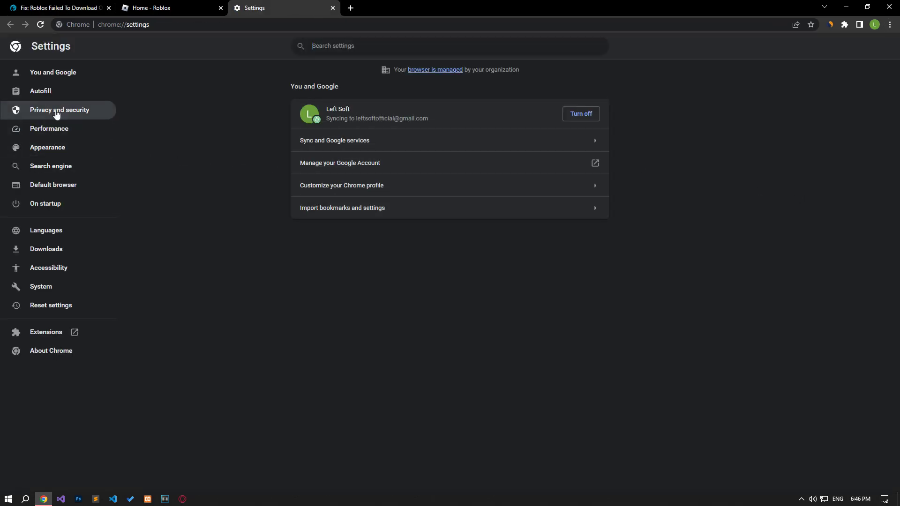
{"action": "left_click", "coordinate": [73, 116]}
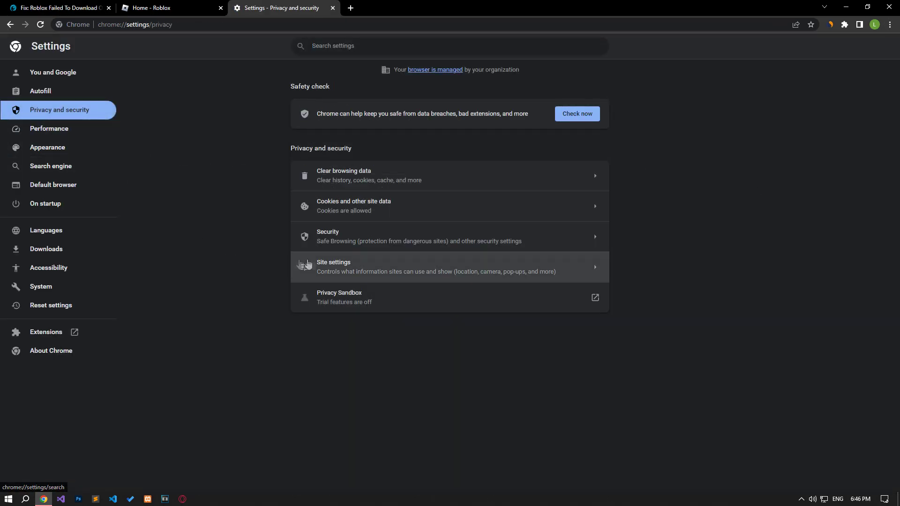
{"action": "left_click", "coordinate": [339, 243]}
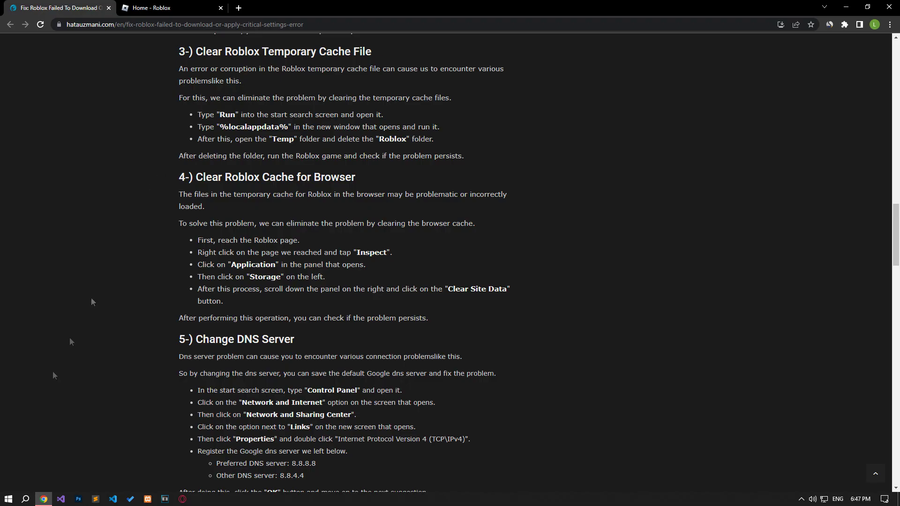
Open the %localappdata% folder through the Run dialog.
{"action": "left_click", "coordinate": [8, 498]}
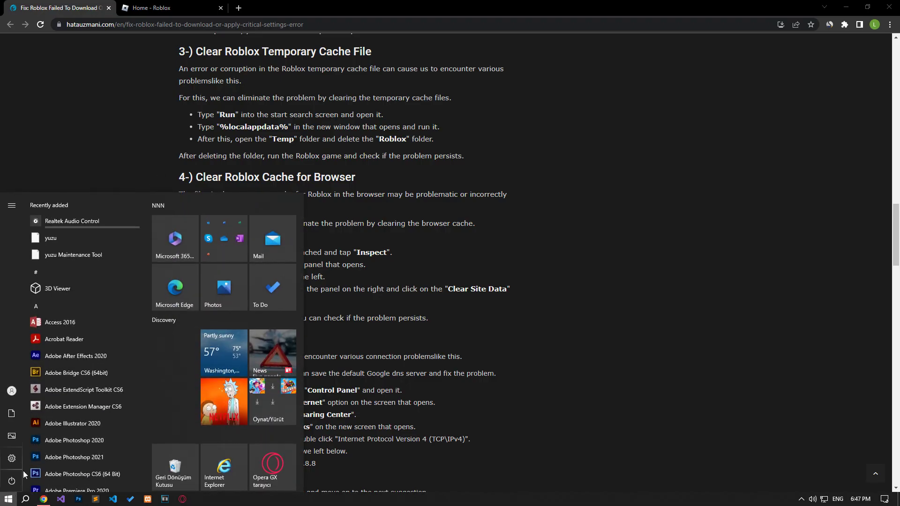
{"action": "type", "text": "run"}
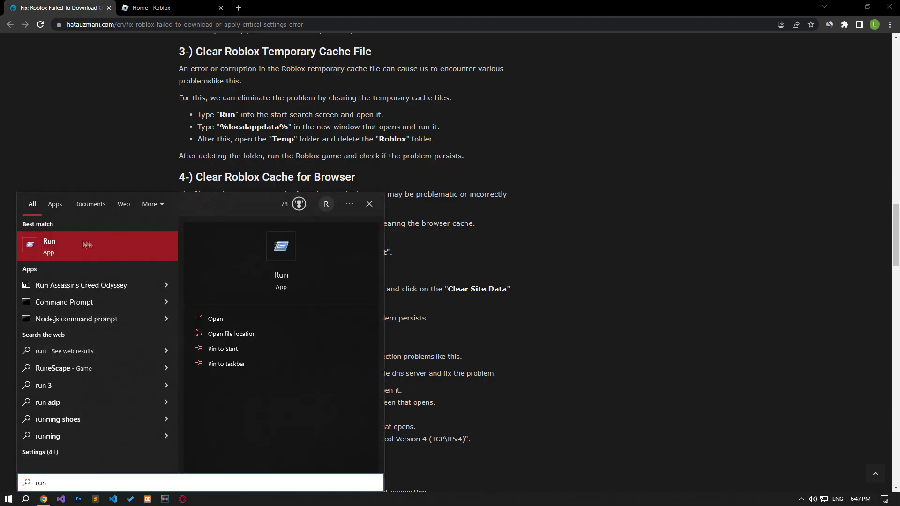
{"action": "left_click", "coordinate": [78, 257]}
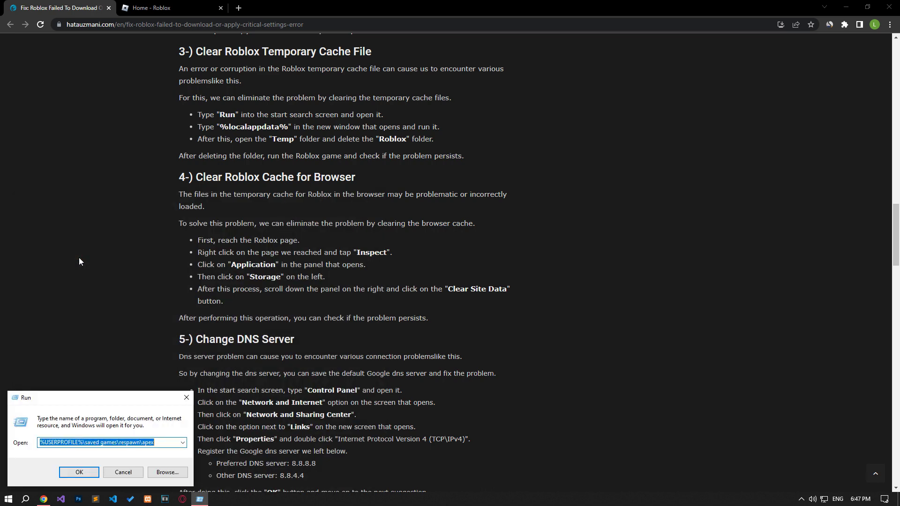
{"action": "type", "text": "%localappda"}
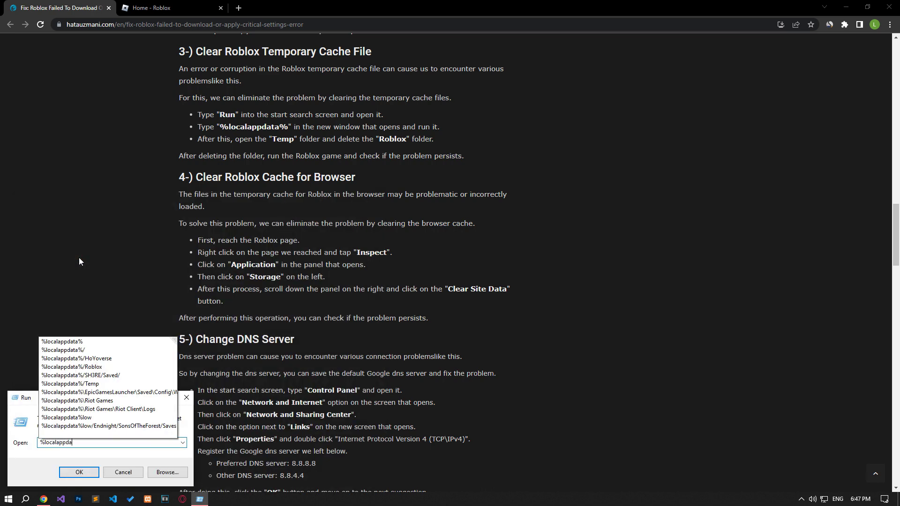
{"action": "type", "text": "ta%"}
{"action": "left_click", "coordinate": [79, 472]}
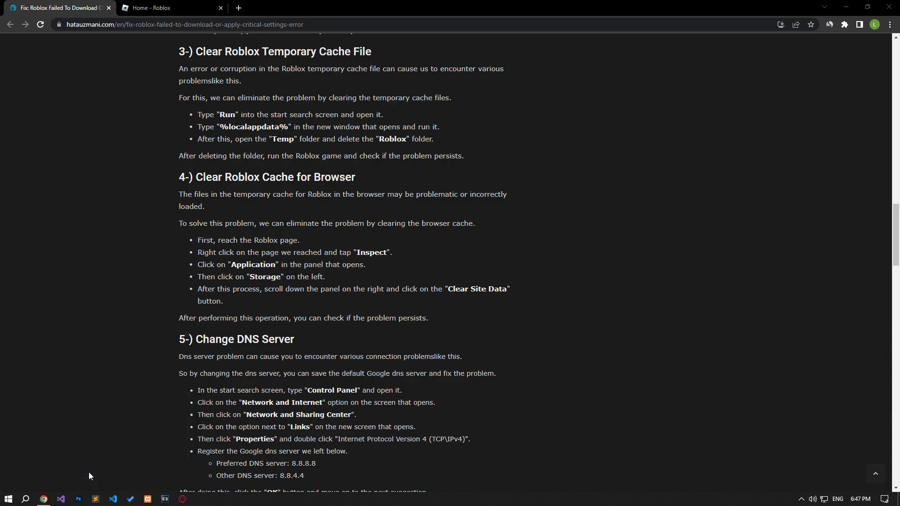
Delete the Roblox folder inside Temp and close the Explorer window.
{"action": "type", "text": "temp"}
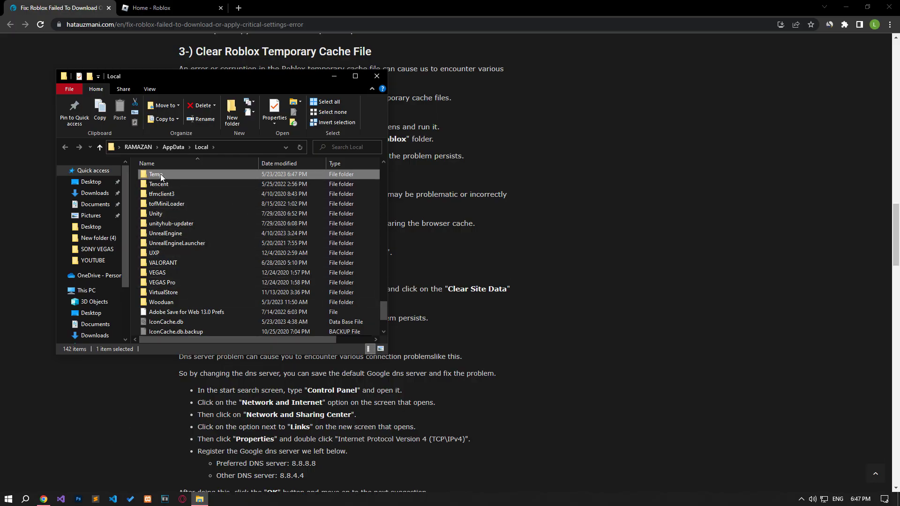
{"action": "double_click", "coordinate": [171, 174]}
{"action": "type", "text": "roblox"}
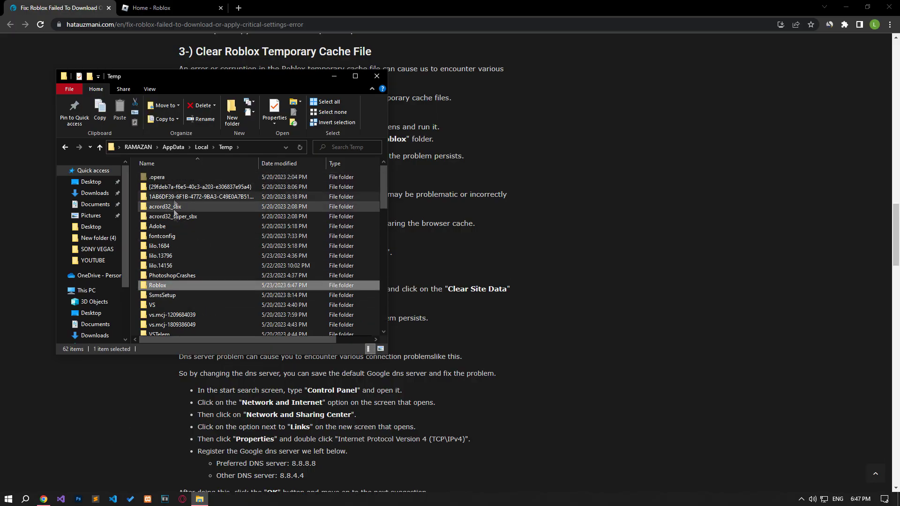
{"action": "right_click", "coordinate": [171, 286]}
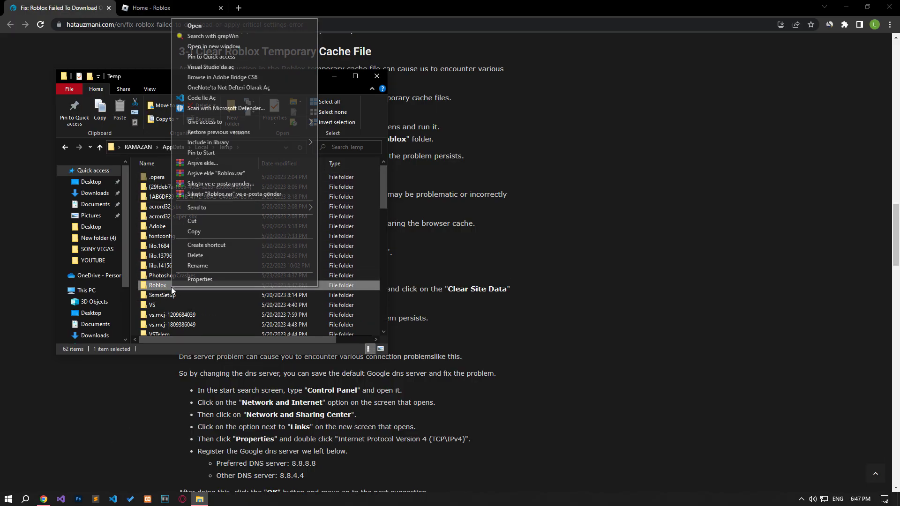
{"action": "left_click", "coordinate": [207, 255]}
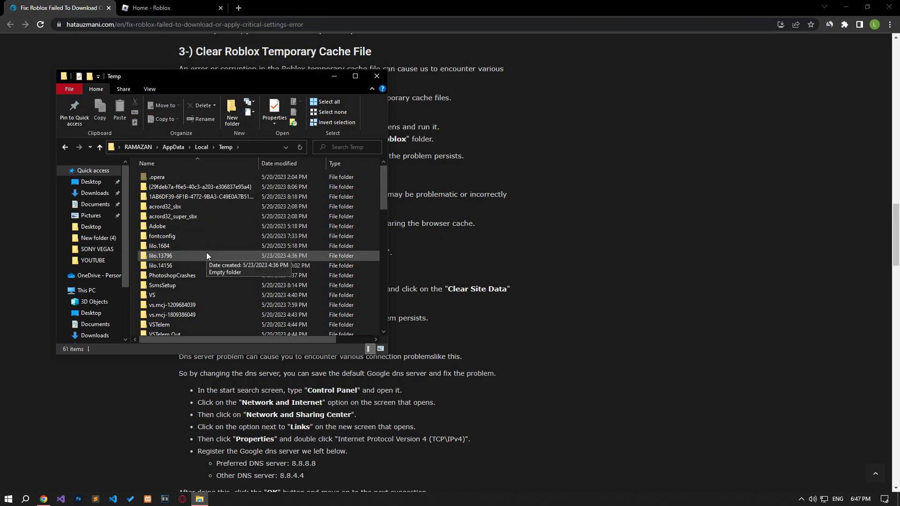
{"action": "key", "text": "alt+F4"}
Open developer tools on the Roblox home page tab.
{"action": "scroll", "coordinate": [139, 188], "scroll_direction": "down", "scroll_amount": 2}
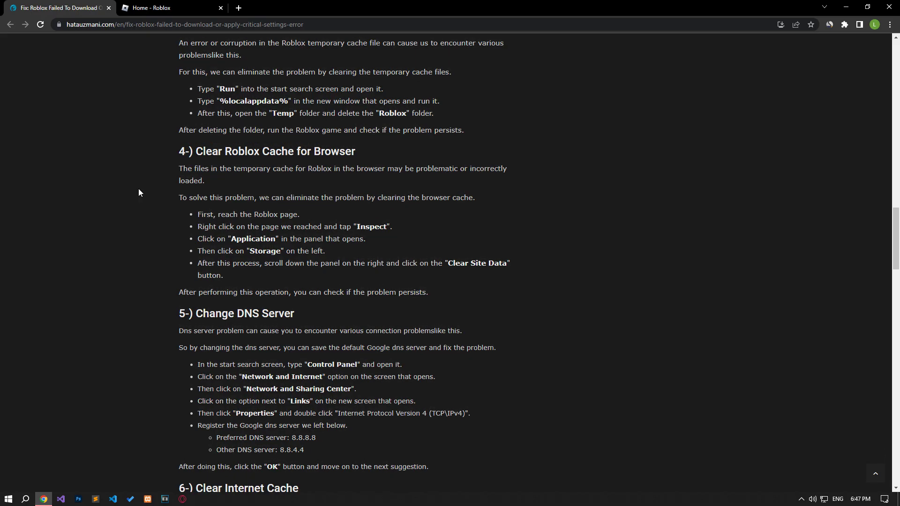
{"action": "scroll", "coordinate": [139, 192], "scroll_direction": "down", "scroll_amount": 2}
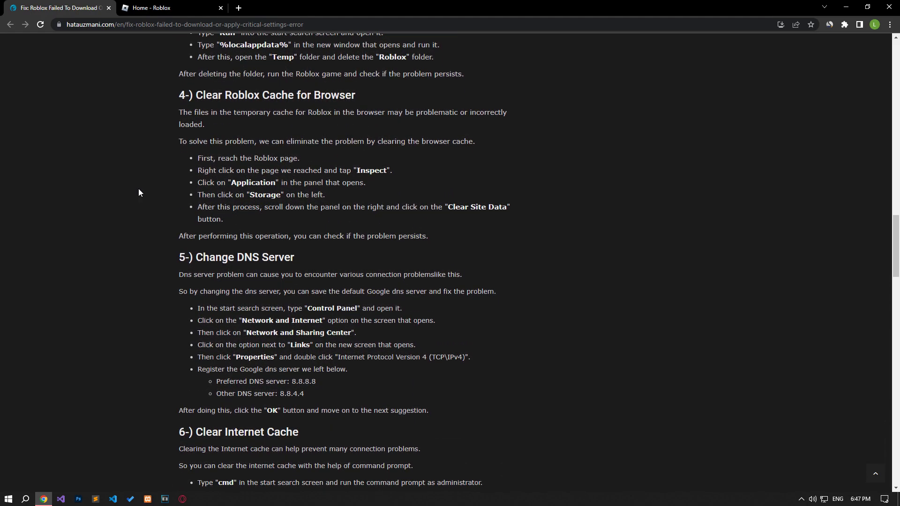
{"action": "scroll", "coordinate": [139, 190], "scroll_direction": "down", "scroll_amount": 2}
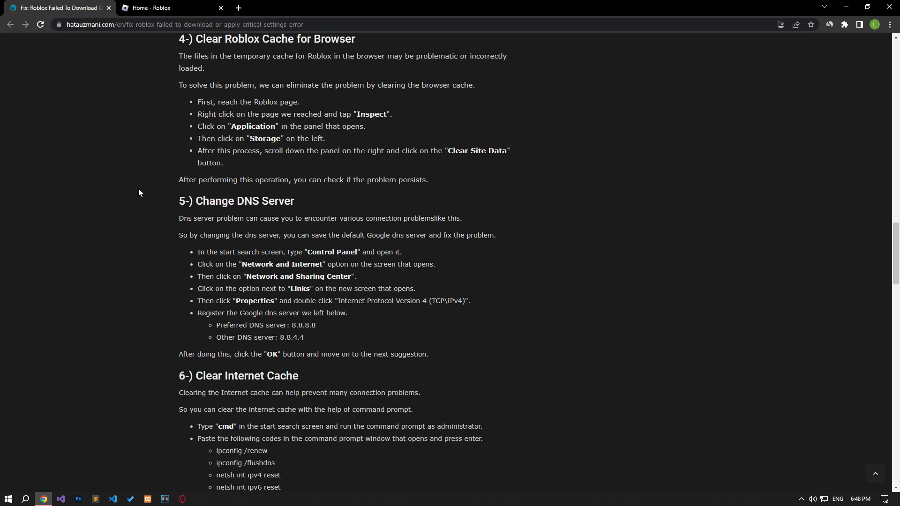
{"action": "left_click", "coordinate": [151, 8]}
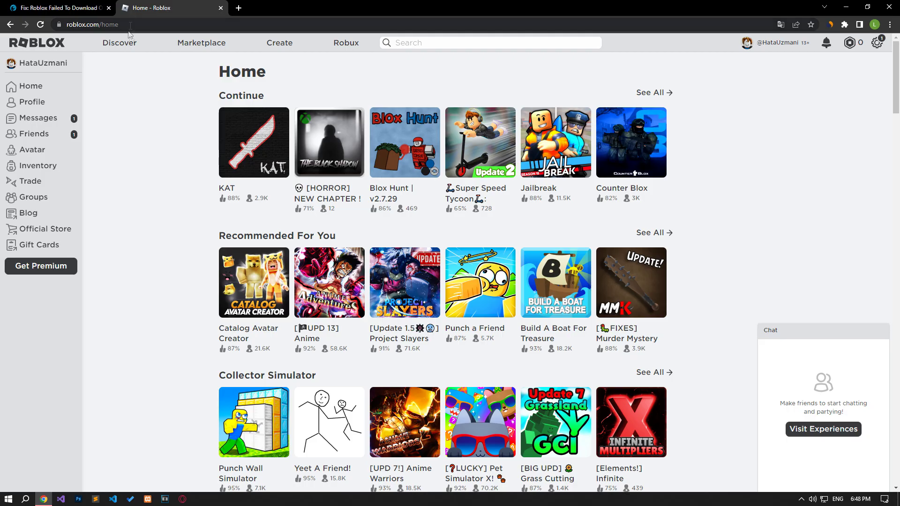
{"action": "right_click", "coordinate": [138, 158]}
{"action": "left_click", "coordinate": [177, 337]}
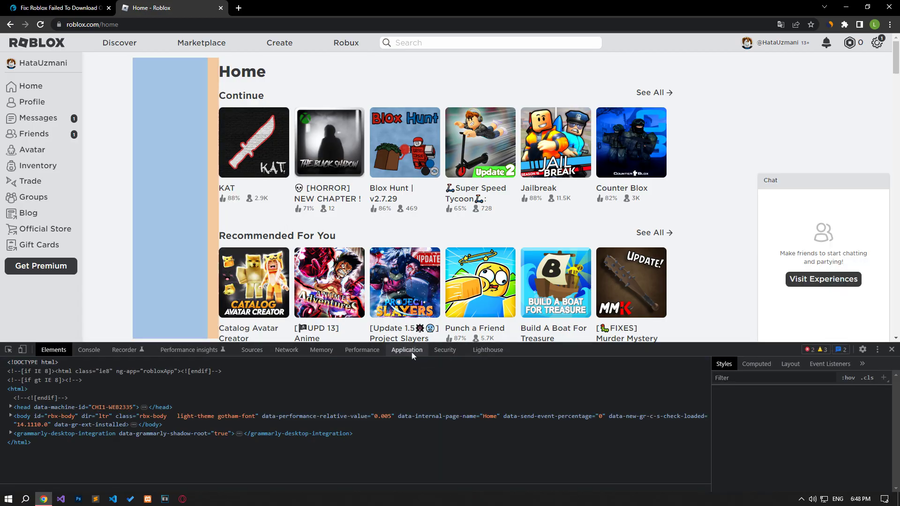
Clear roblox.com's site data from the Application storage panel and reload the site.
{"action": "left_click", "coordinate": [412, 350]}
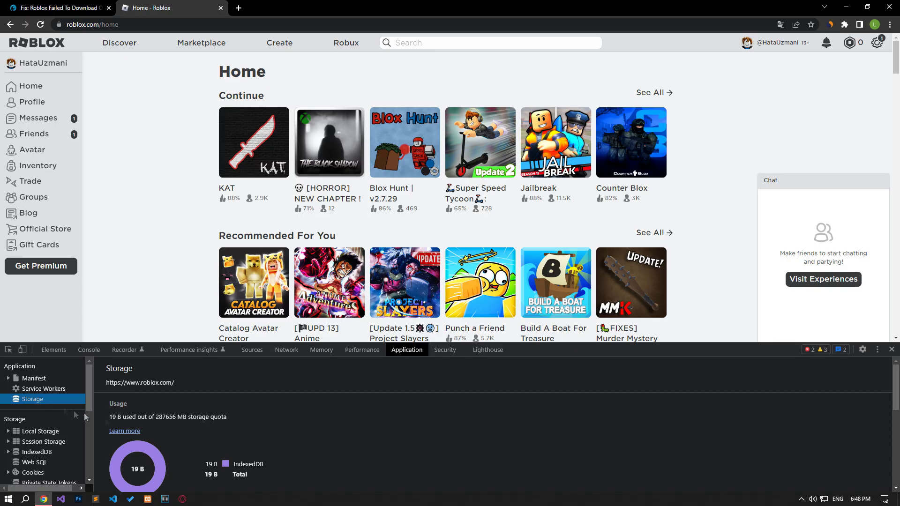
{"action": "scroll", "coordinate": [158, 422], "scroll_direction": "down", "scroll_amount": 1}
{"action": "scroll", "coordinate": [158, 422], "scroll_direction": "down", "scroll_amount": 1}
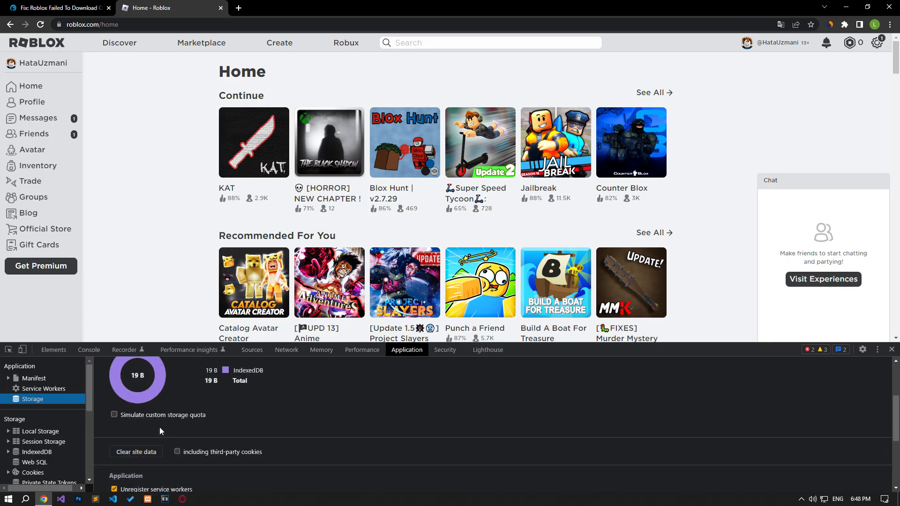
{"action": "left_click", "coordinate": [133, 453]}
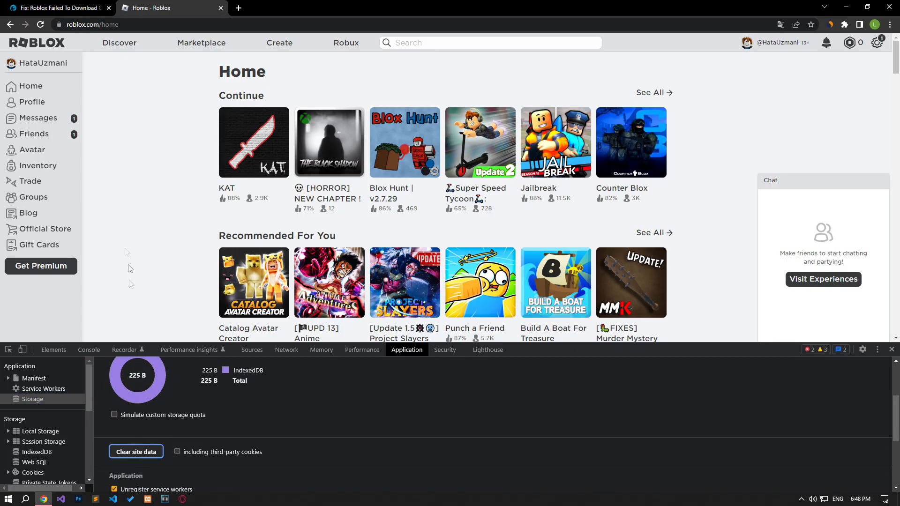
{"action": "left_click", "coordinate": [49, 47]}
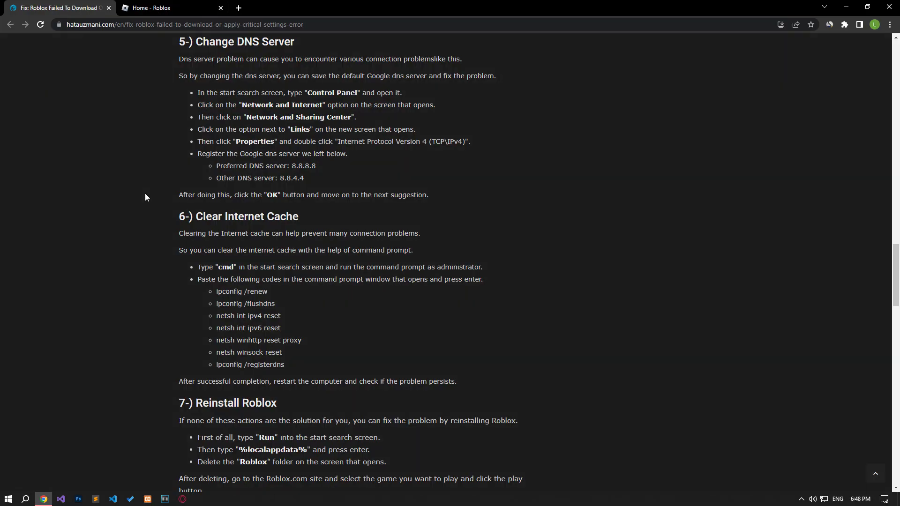
Open the Ethernet connection's properties from Control Panel's Network and Sharing Center.
{"action": "left_click", "coordinate": [2, 502]}
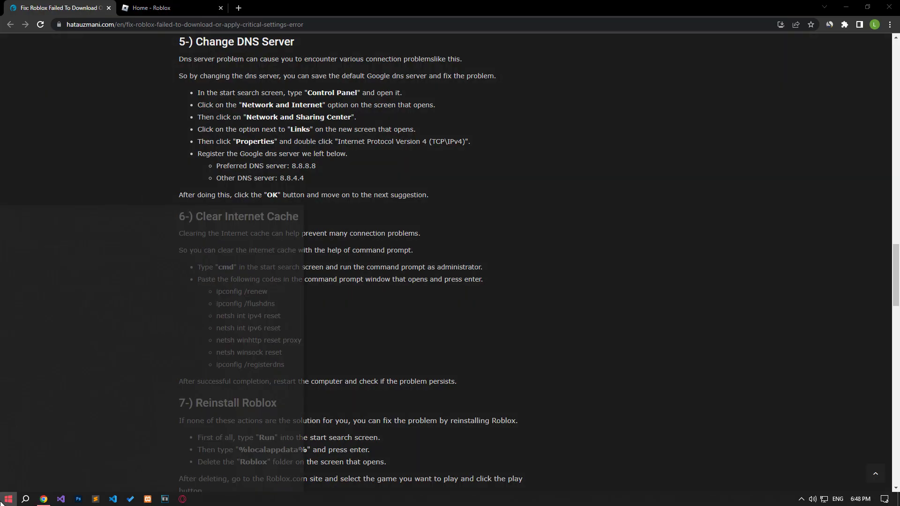
{"action": "type", "text": "control"}
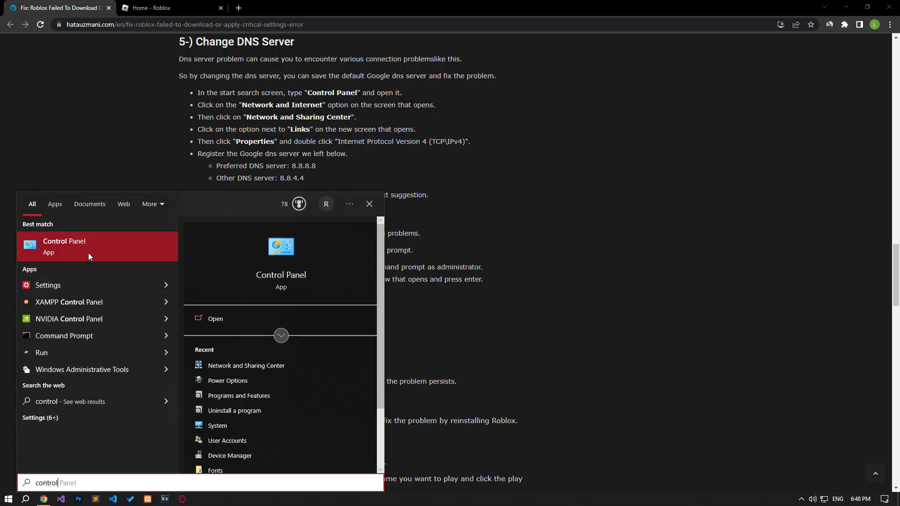
{"action": "left_click", "coordinate": [88, 252]}
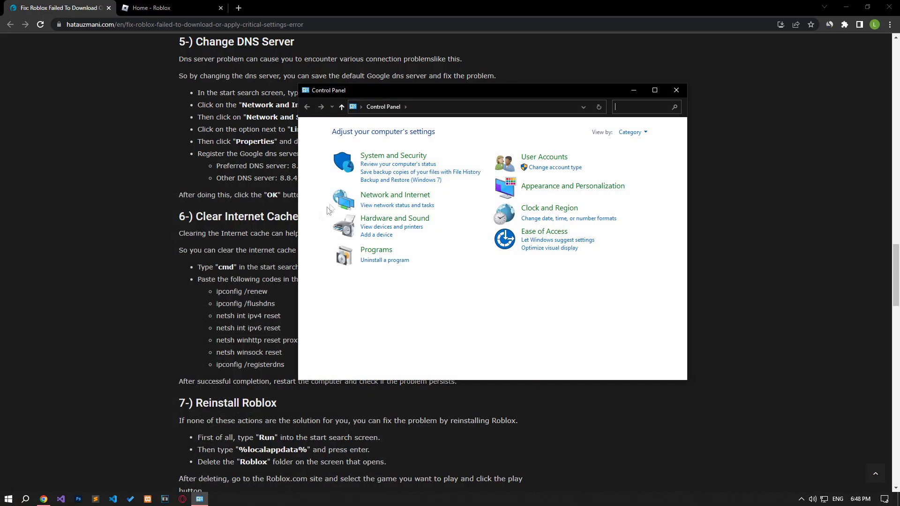
{"action": "left_click", "coordinate": [422, 196]}
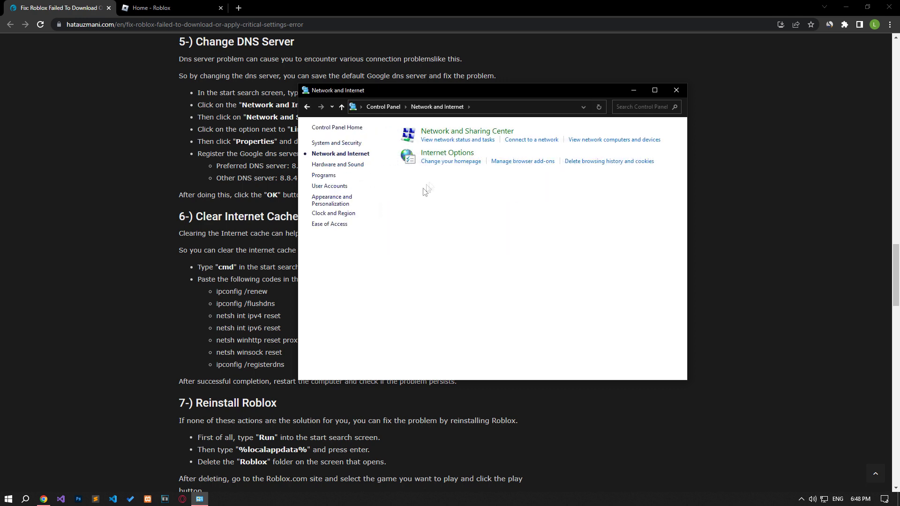
{"action": "left_click", "coordinate": [503, 133]}
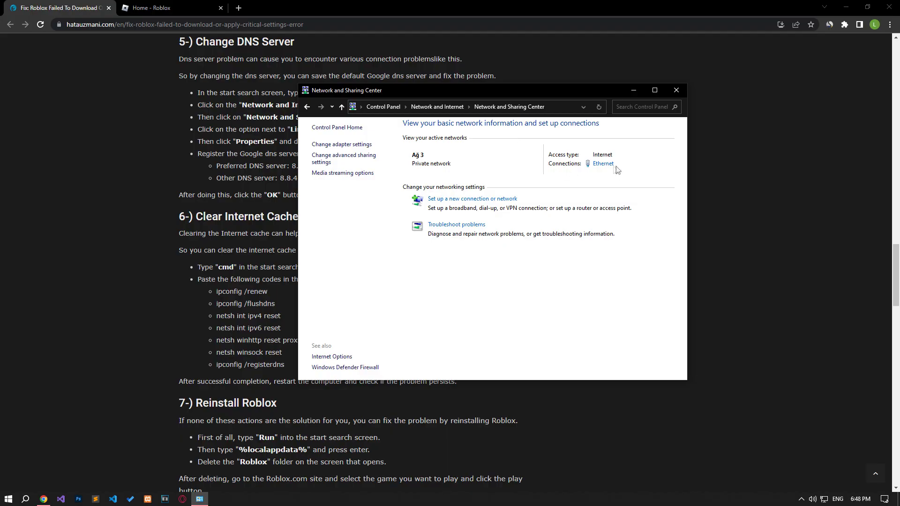
{"action": "left_click", "coordinate": [603, 163]}
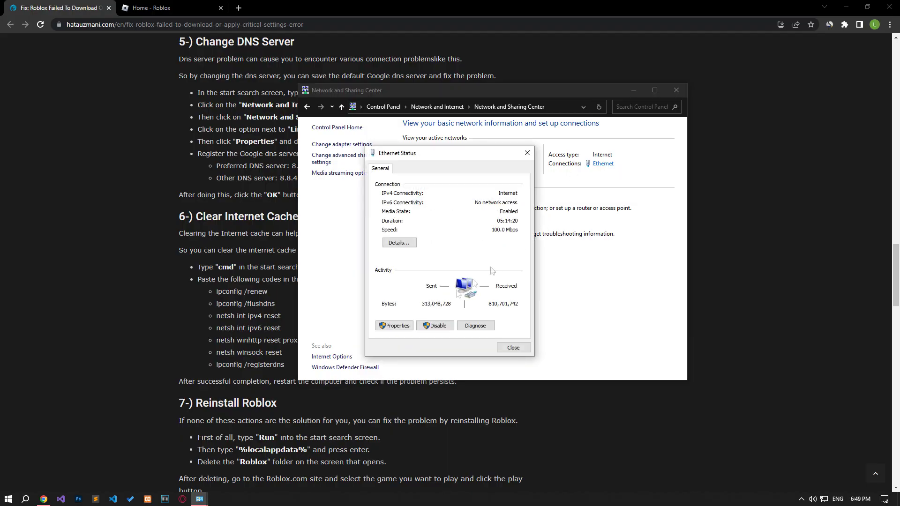
{"action": "left_click", "coordinate": [396, 327]}
Set the TCP/IPv4 preferred DNS server to 8.8.8.8 and apply it.
{"action": "left_click", "coordinate": [469, 269]}
{"action": "double_click", "coordinate": [469, 269]}
{"action": "left_click", "coordinate": [439, 329]}
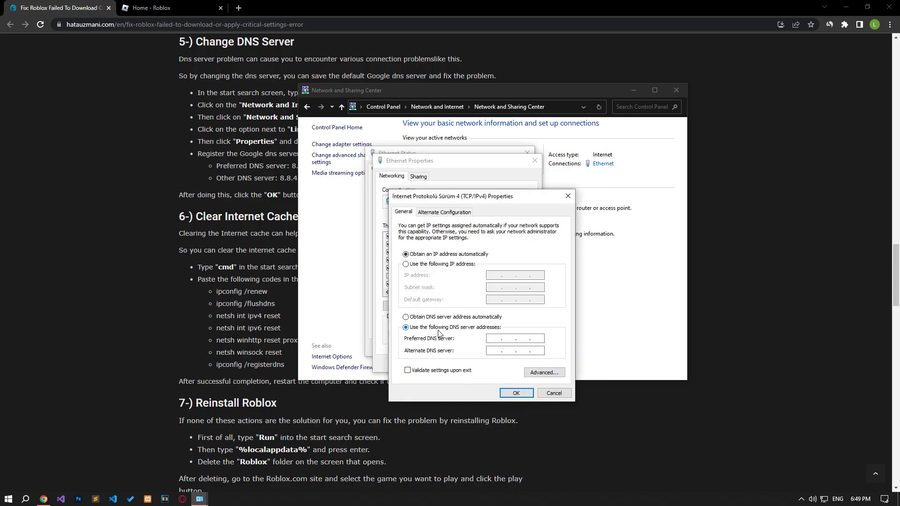
{"action": "type", "text": "8.8.8.8"}
{"action": "key", "text": "Tab"}
{"action": "left_click", "coordinate": [516, 393]}
Uncheck TCP/IPv6 for Ethernet, save the changes, and close the status window.
{"action": "scroll", "coordinate": [415, 269], "scroll_direction": "down", "scroll_amount": 1}
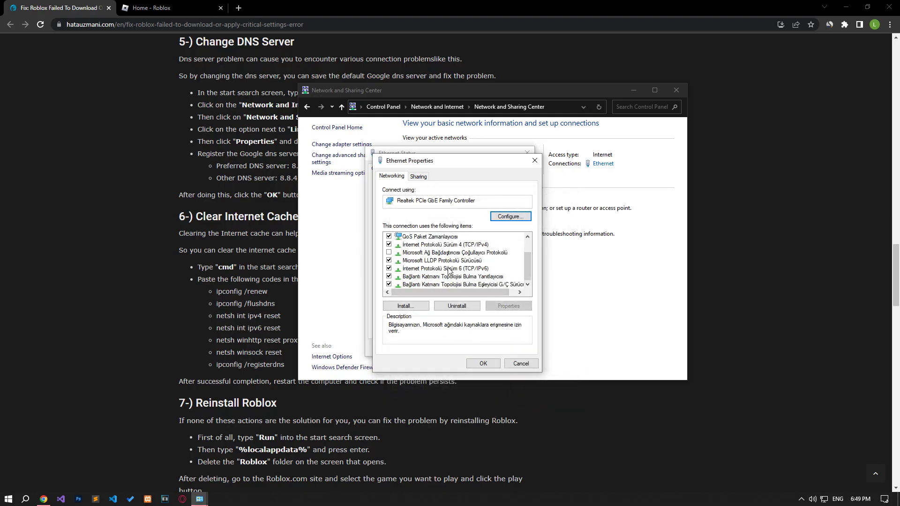
{"action": "left_click", "coordinate": [415, 271]}
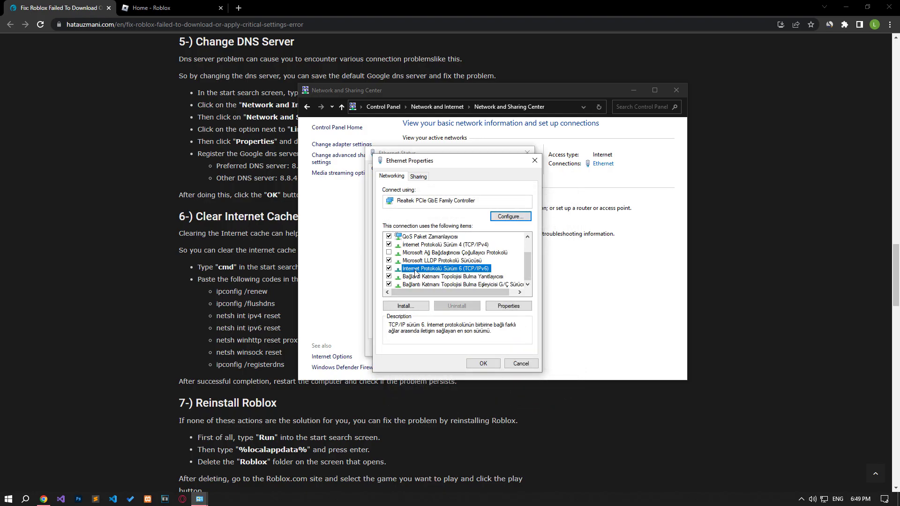
{"action": "left_click", "coordinate": [389, 269]}
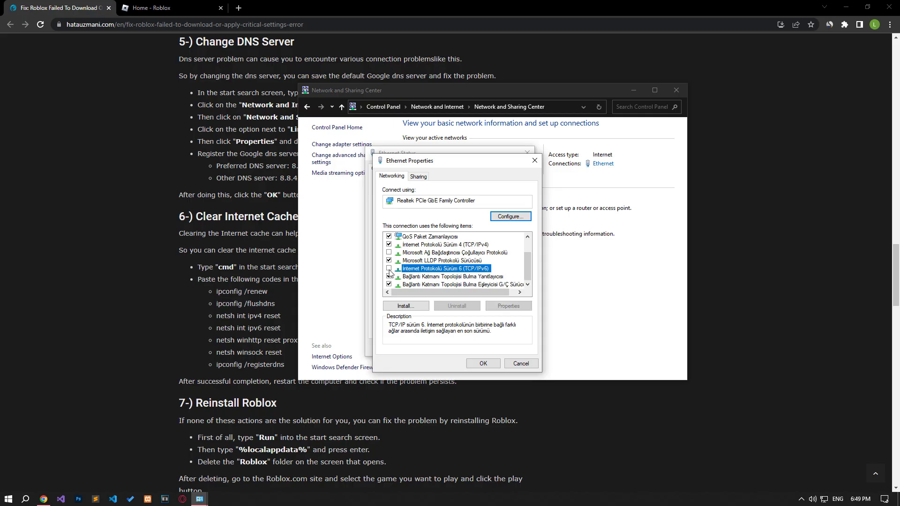
{"action": "left_click", "coordinate": [487, 367]}
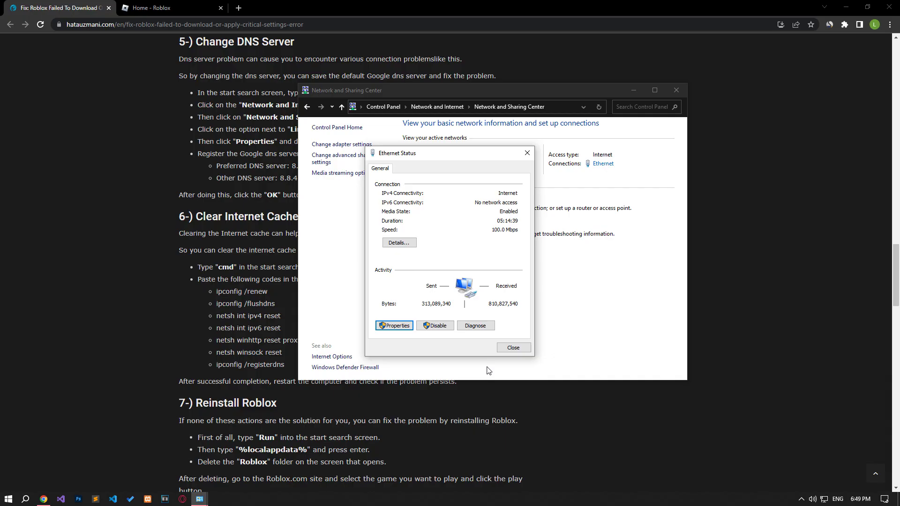
{"action": "left_click", "coordinate": [515, 350]}
Close Network and Sharing Center and start Command Prompt as administrator.
{"action": "left_click", "coordinate": [677, 91]}
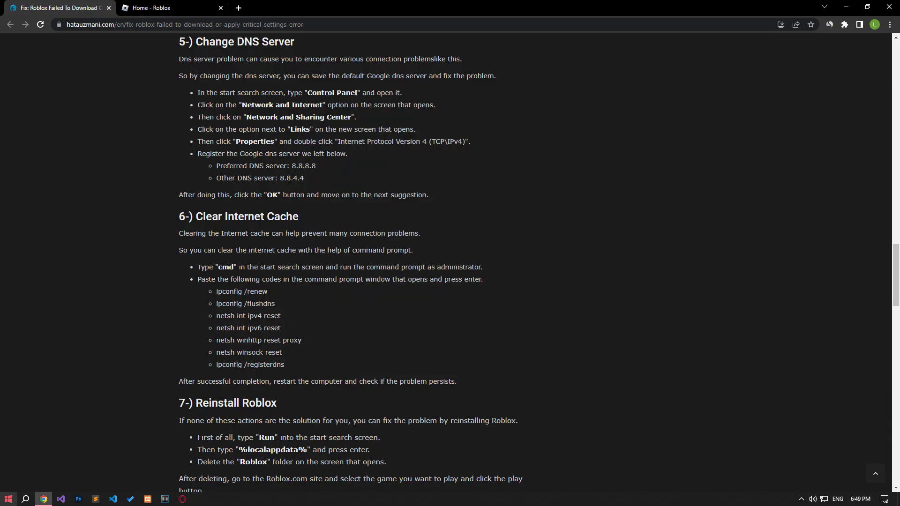
{"action": "left_click", "coordinate": [9, 500]}
{"action": "type", "text": "cmd"}
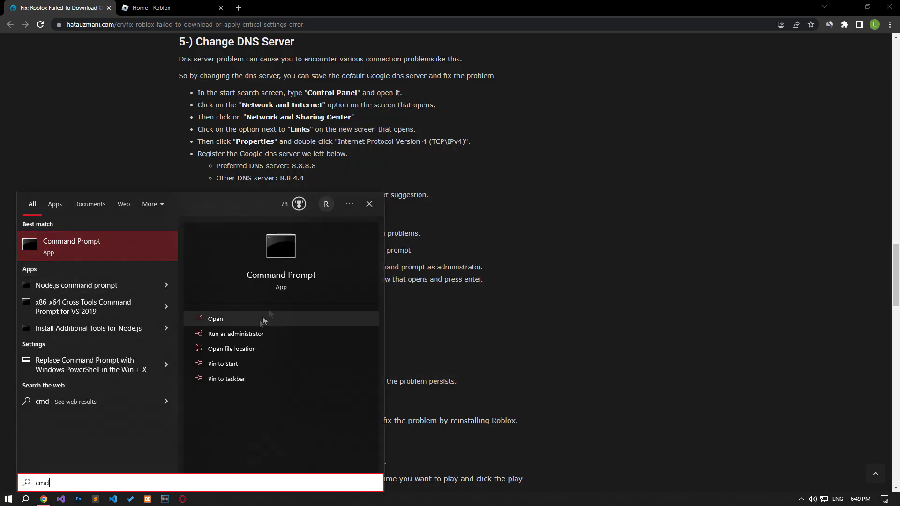
{"action": "left_click", "coordinate": [250, 337]}
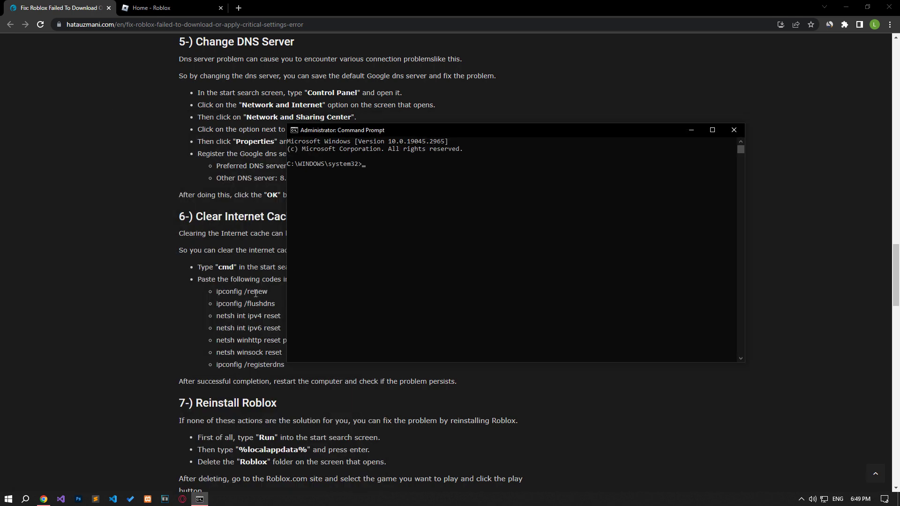
Run ipconfig /flushdns and netsh int ipv4 reset copied from the article.
{"action": "triple_click", "coordinate": [254, 305]}
{"action": "key", "text": "alt+Tab"}
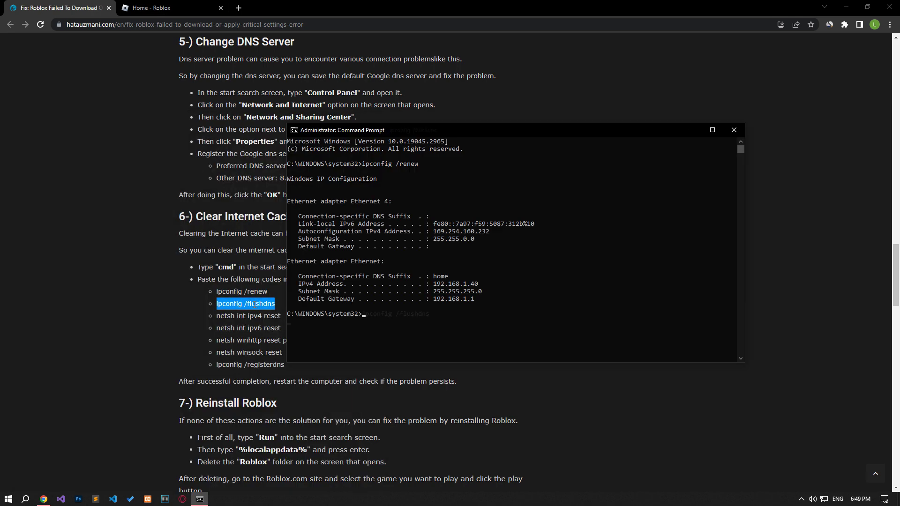
{"action": "type", "text": "ipconfig /flushdns"}
{"action": "key", "text": "Return"}
{"action": "triple_click", "coordinate": [248, 317]}
{"action": "key", "text": "ctrl+c"}
{"action": "key", "text": "alt+Tab"}
{"action": "key", "text": "ctrl+v"}
{"action": "key", "text": "Return"}
Run netsh int ipv6 reset and netsh winhttp reset proxy in the prompt.
{"action": "triple_click", "coordinate": [248, 329]}
{"action": "key", "text": "ctrl+c"}
{"action": "triple_click", "coordinate": [245, 341]}
{"action": "key", "text": "ctrl+c"}
{"action": "key", "text": "alt+Tab"}
{"action": "key", "text": "ctrl+v"}
{"action": "key", "text": "Return"}
Run netsh winsock reset and ipconfig /registerdns, close Command Prompt, and bring up restart options.
{"action": "triple_click", "coordinate": [248, 353]}
{"action": "key", "text": "ctrl+c"}
{"action": "key", "text": "alt+Tab"}
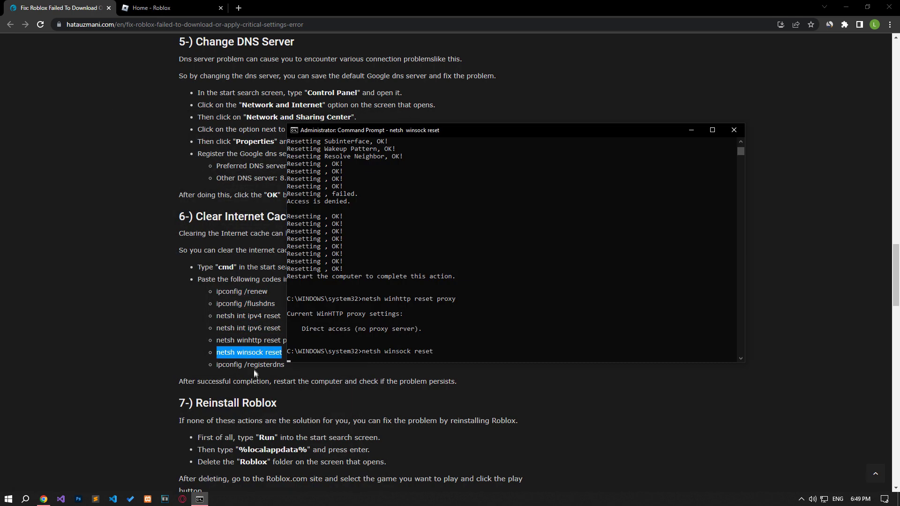
{"action": "key", "text": "ctrl+v"}
{"action": "key", "text": "Return"}
{"action": "triple_click", "coordinate": [253, 365]}
{"action": "key", "text": "ctrl+c"}
{"action": "key", "text": "alt+Tab"}
{"action": "key", "text": "ctrl+v"}
{"action": "key", "text": "Return"}
{"action": "left_click", "coordinate": [734, 130]}
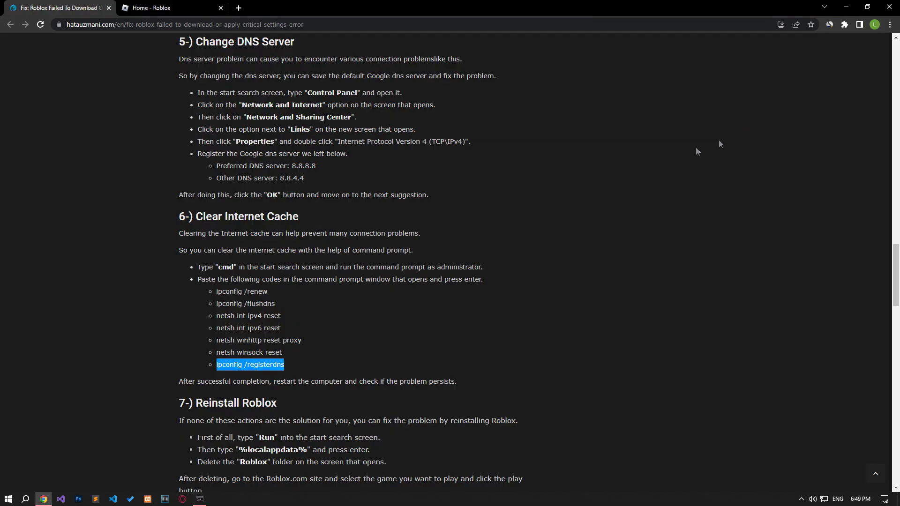
{"action": "left_click", "coordinate": [13, 480]}
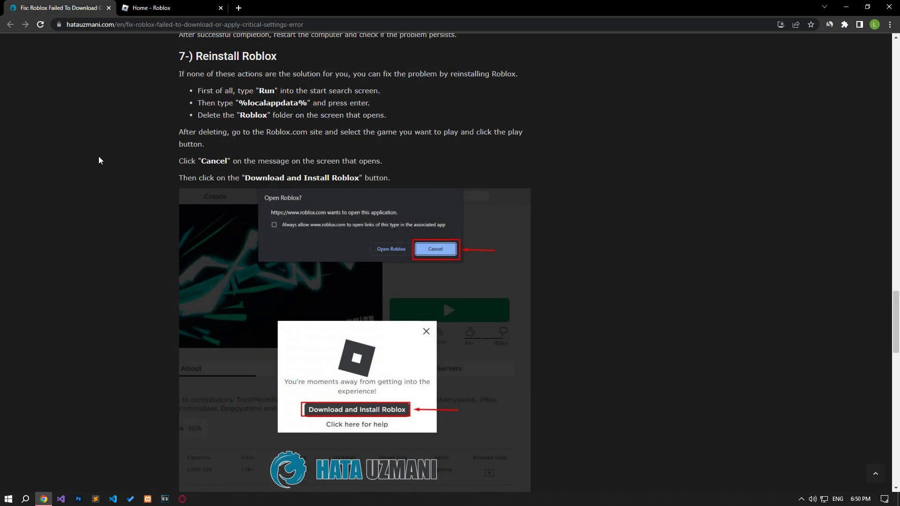
Paste the article's %localappdata% path into Run and open the local app data folder.
{"action": "left_click_drag", "start_coordinate": [240, 104], "coordinate": [308, 104]}
{"action": "left_click", "coordinate": [7, 499]}
{"action": "type", "text": "r"}
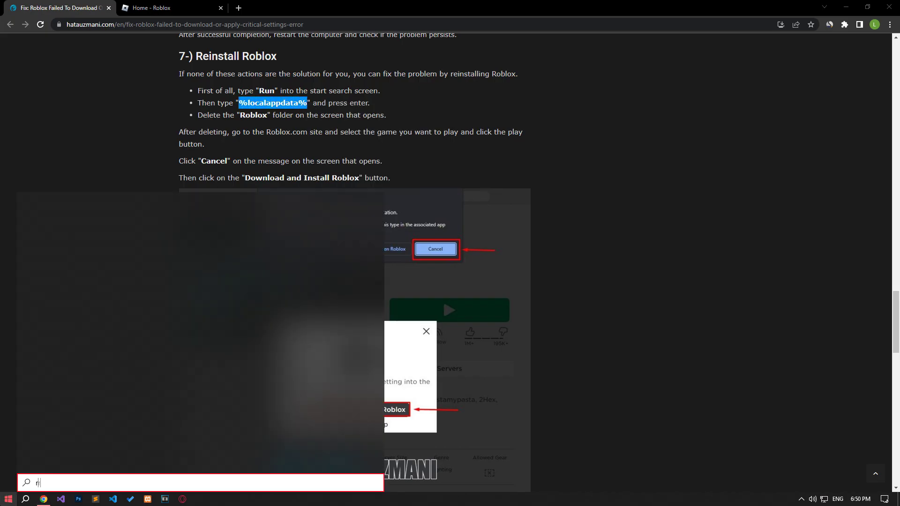
{"action": "type", "text": "un"}
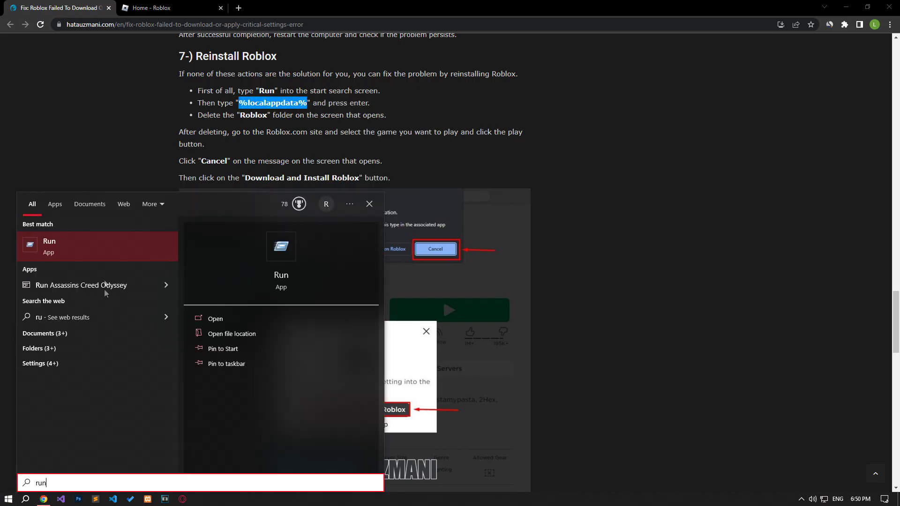
{"action": "left_click", "coordinate": [85, 244]}
{"action": "right_click", "coordinate": [70, 442]}
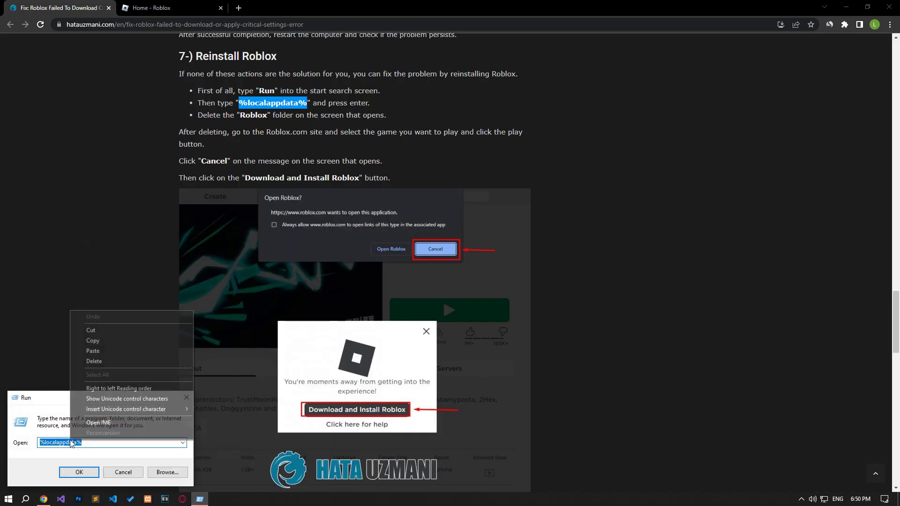
{"action": "left_click", "coordinate": [87, 361]}
{"action": "left_click", "coordinate": [79, 472]}
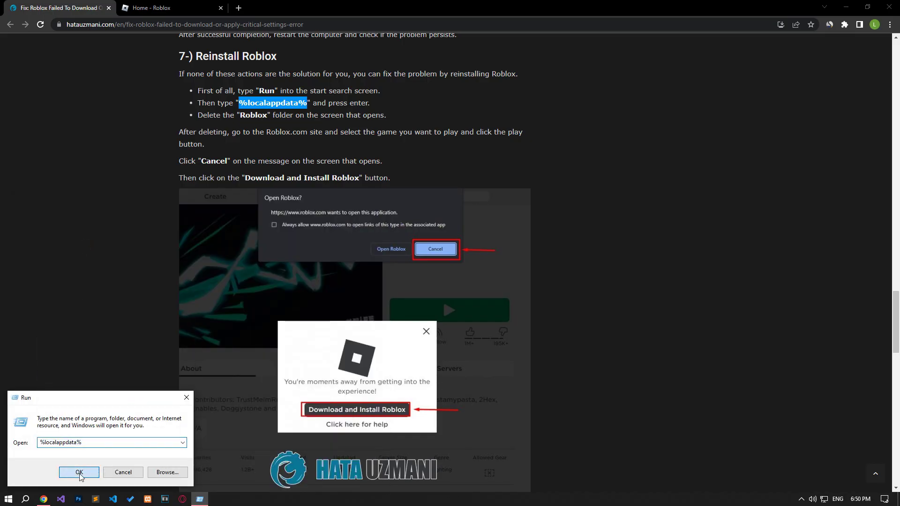
{"action": "left_click", "coordinate": [79, 472]}
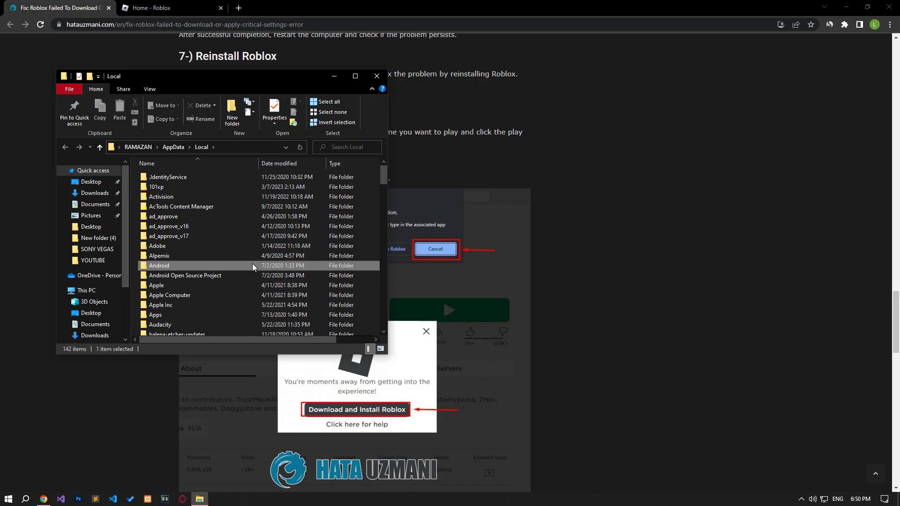
Delete the Roblox folder from AppData\Local and close File Explorer.
{"action": "scroll", "coordinate": [253, 253], "scroll_direction": "down", "scroll_amount": 20}
{"action": "left_click", "coordinate": [159, 207]}
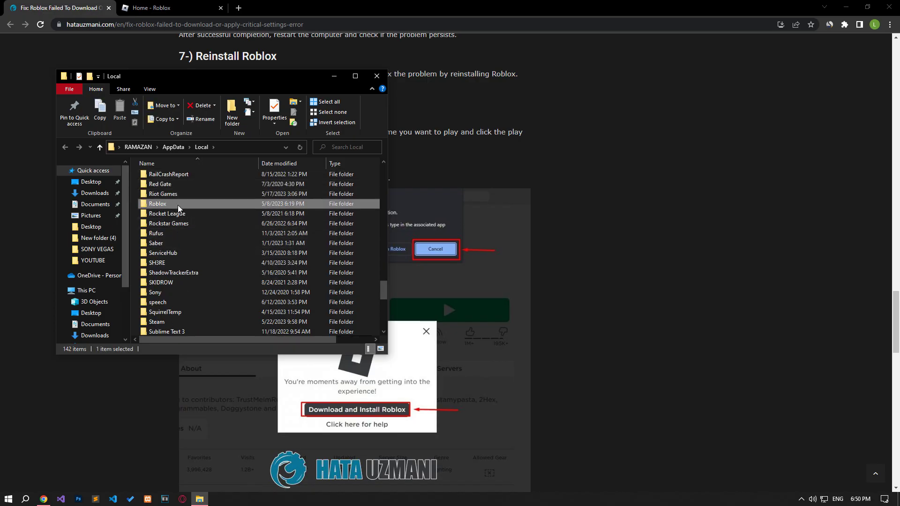
{"action": "right_click", "coordinate": [177, 204]}
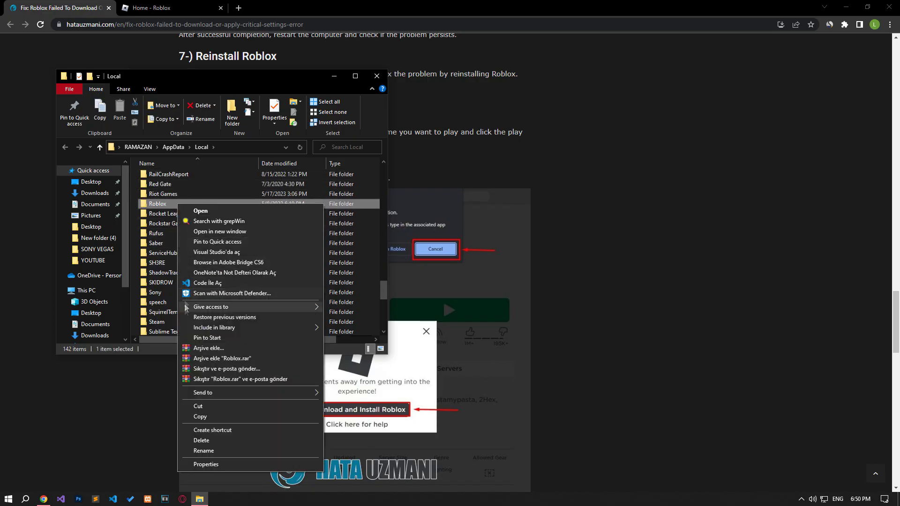
{"action": "left_click", "coordinate": [202, 441]}
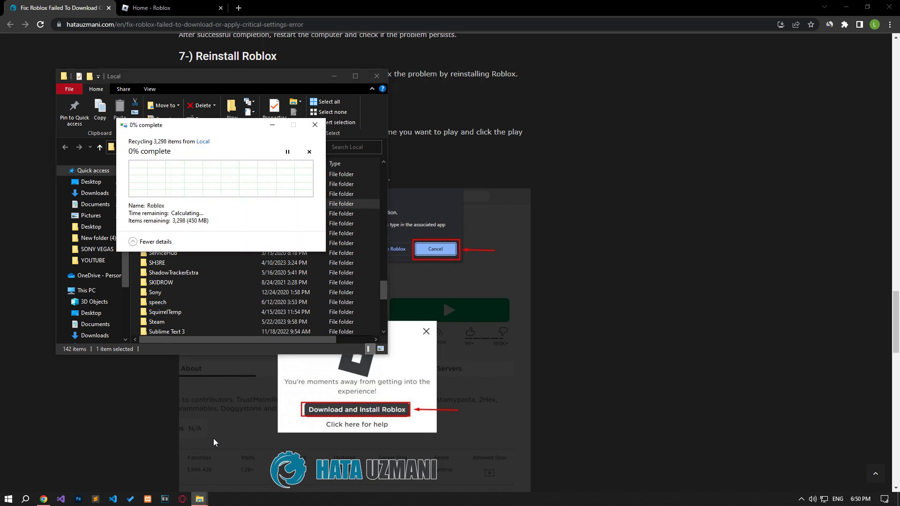
{"action": "left_click", "coordinate": [376, 77]}
From the KAT game page, download and run the Roblox installer, then press Play again.
{"action": "left_click", "coordinate": [173, 2]}
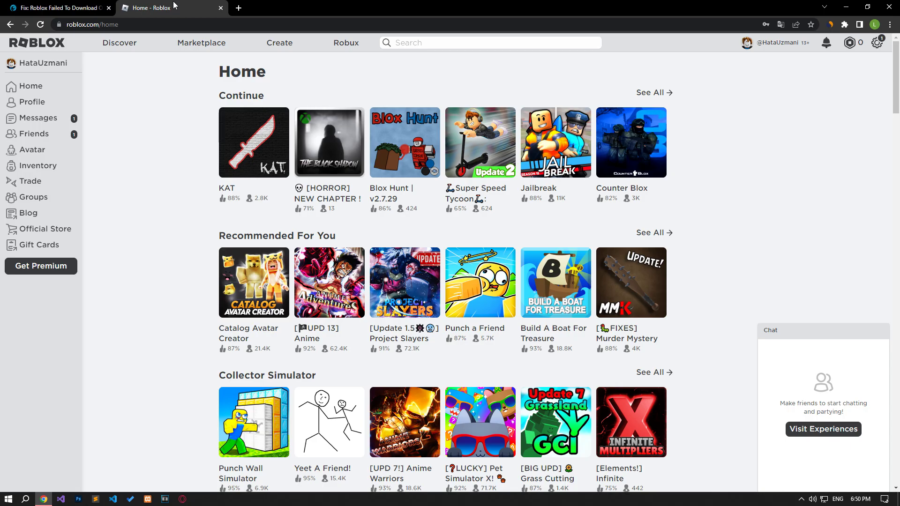
{"action": "left_click", "coordinate": [243, 129]}
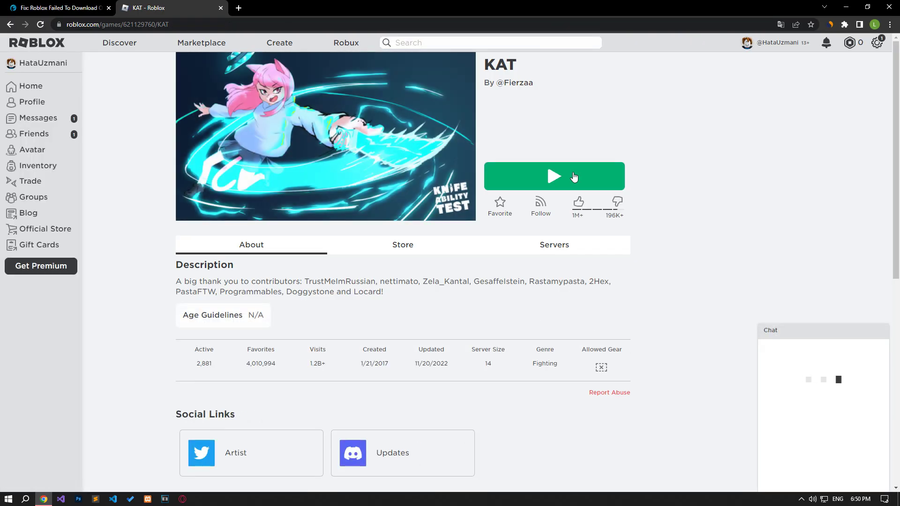
{"action": "left_click", "coordinate": [557, 183]}
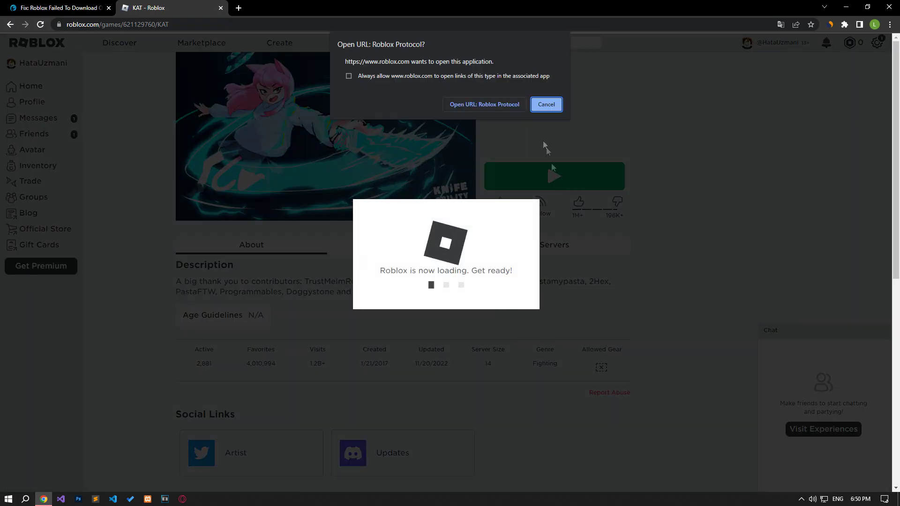
{"action": "left_click", "coordinate": [547, 105]}
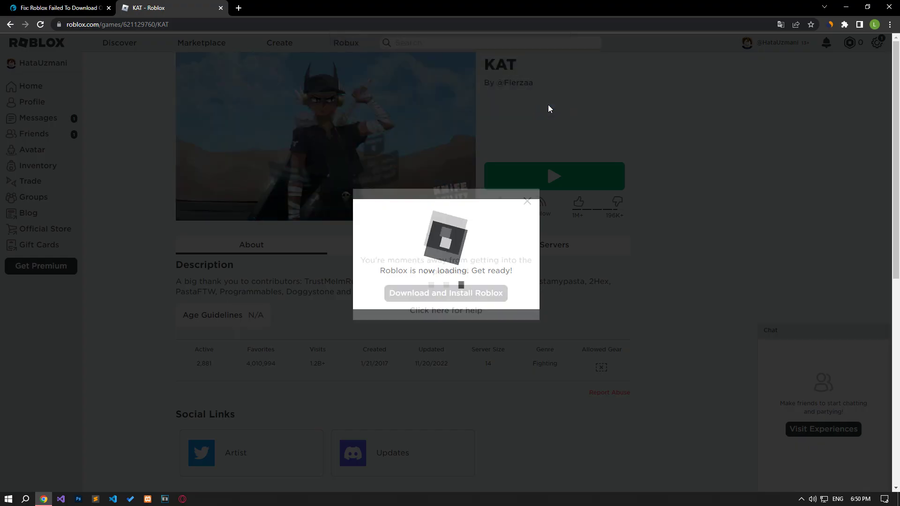
{"action": "left_click", "coordinate": [476, 300]}
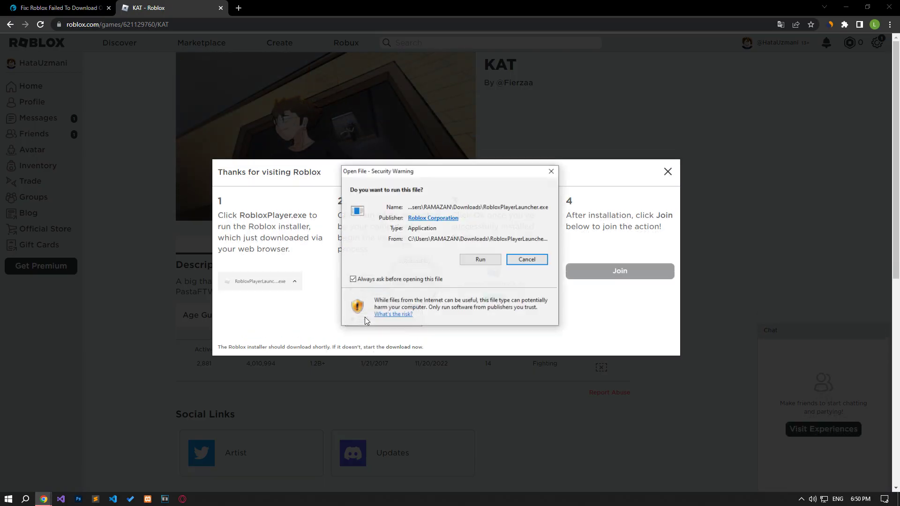
{"action": "left_click", "coordinate": [483, 260]}
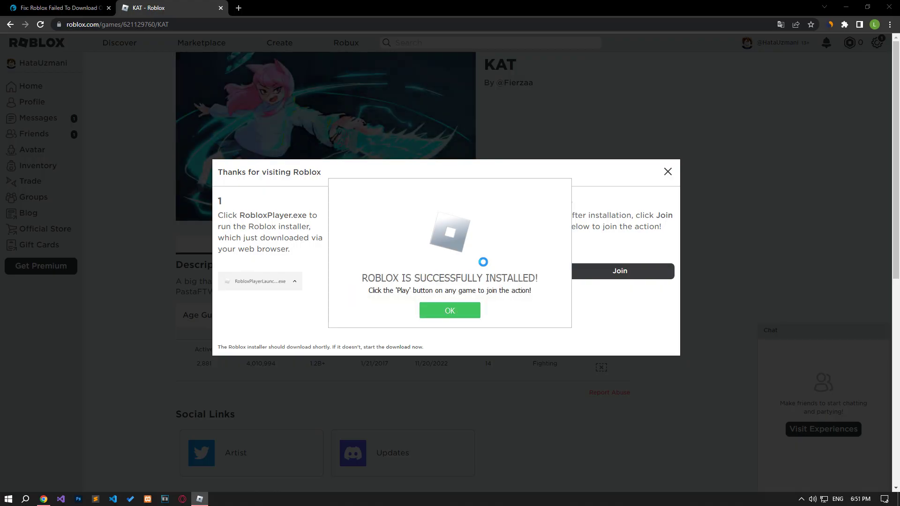
{"action": "left_click", "coordinate": [451, 310]}
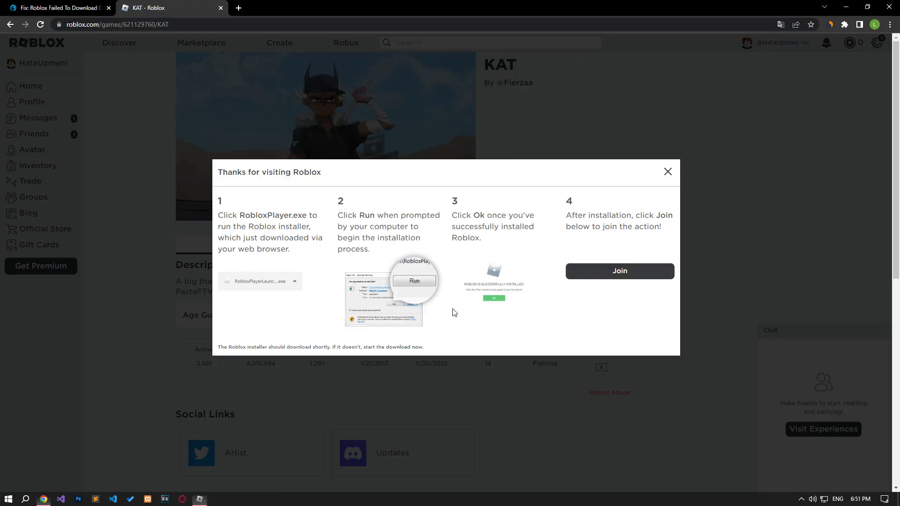
{"action": "left_click", "coordinate": [668, 172]}
{"action": "left_click", "coordinate": [577, 176]}
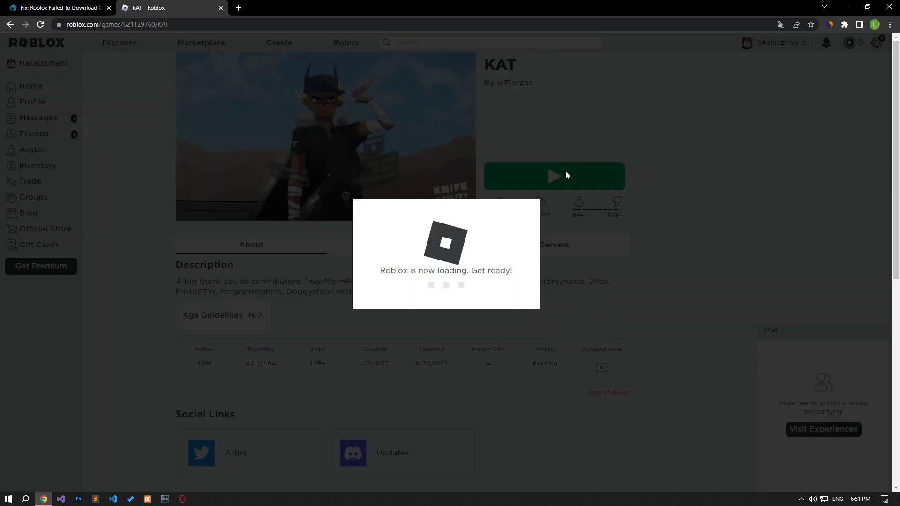
Close the Roblox tab, launch Microsoft Store, and search 'Roblox' to open its game page.
{"action": "key", "text": "ctrl+w"}
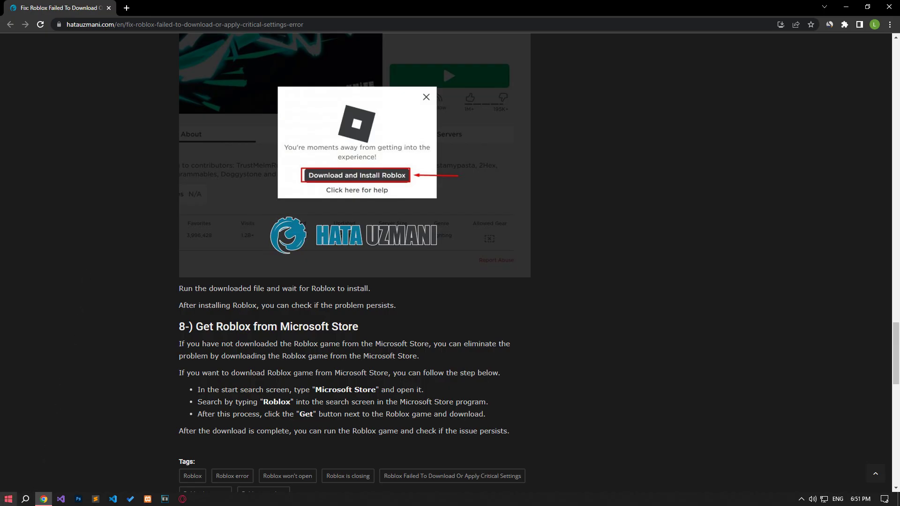
{"action": "left_click", "coordinate": [9, 499]}
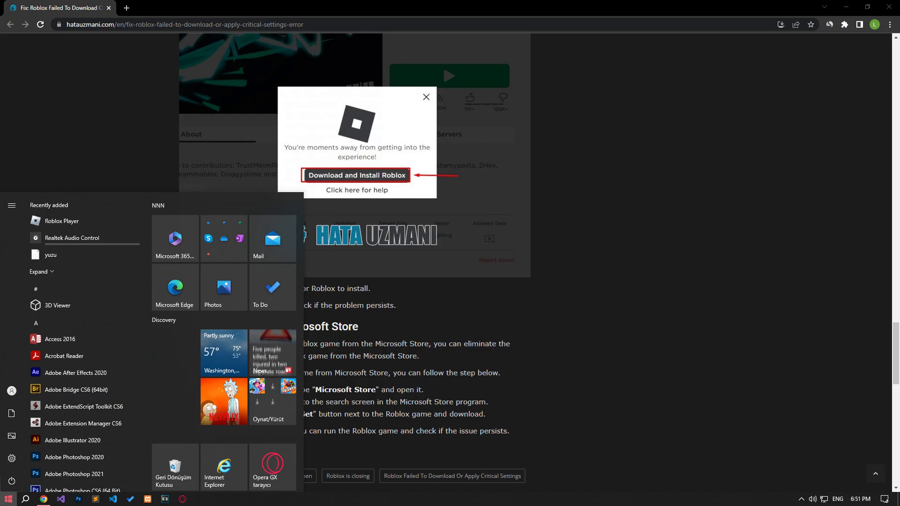
{"action": "type", "text": "microsoft"}
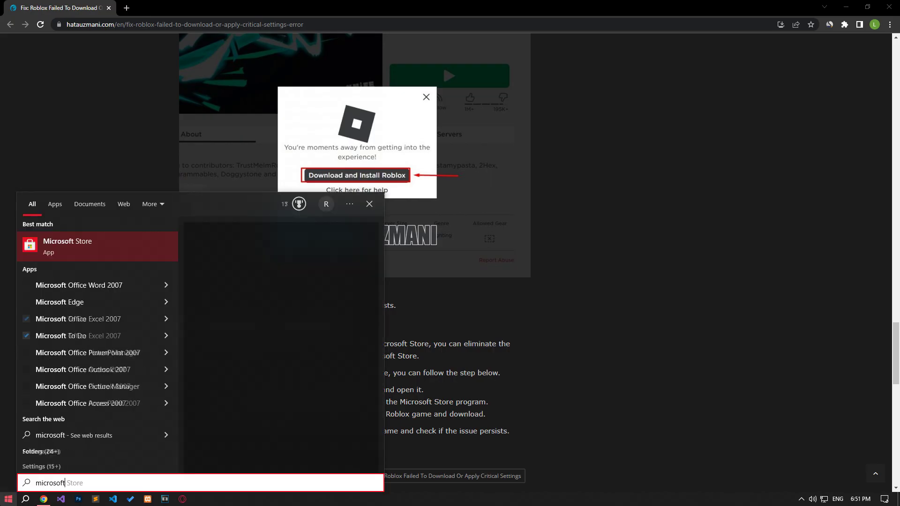
{"action": "left_click", "coordinate": [92, 254]}
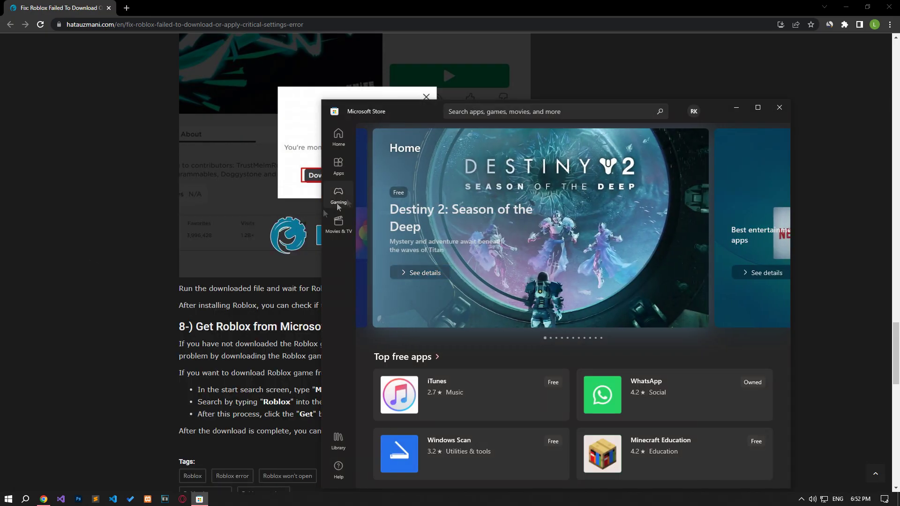
{"action": "left_click", "coordinate": [489, 113]}
{"action": "type", "text": "Robl"}
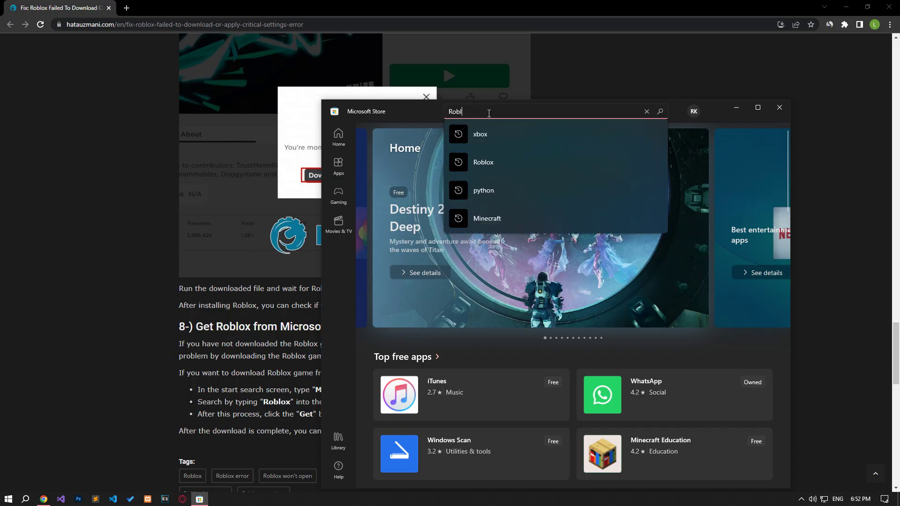
{"action": "type", "text": "ox"}
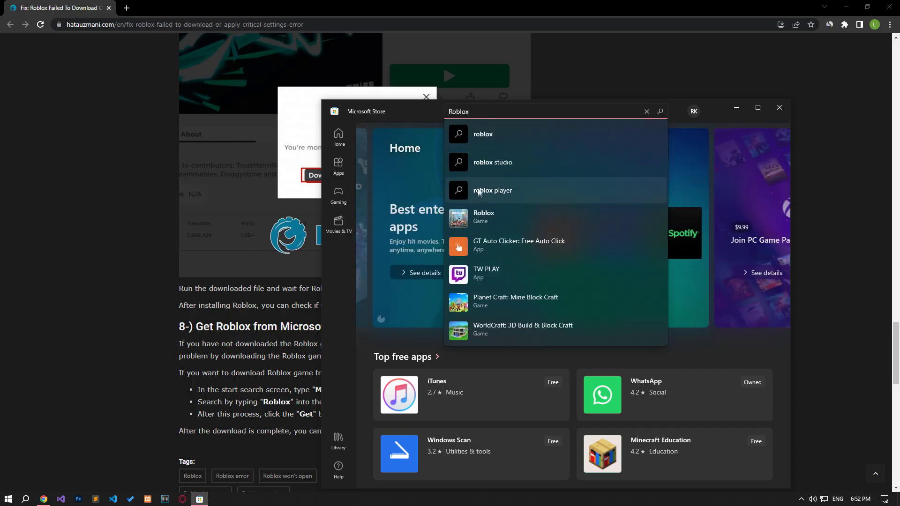
{"action": "left_click", "coordinate": [479, 221]}
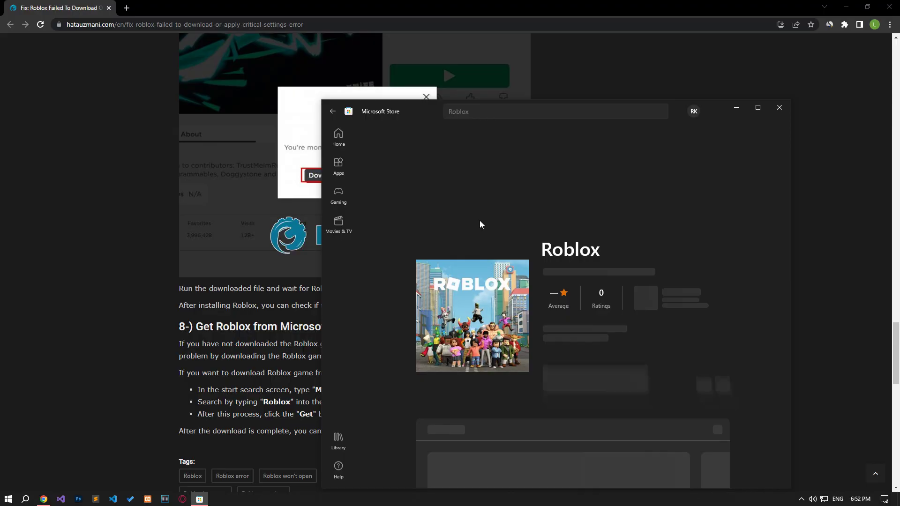